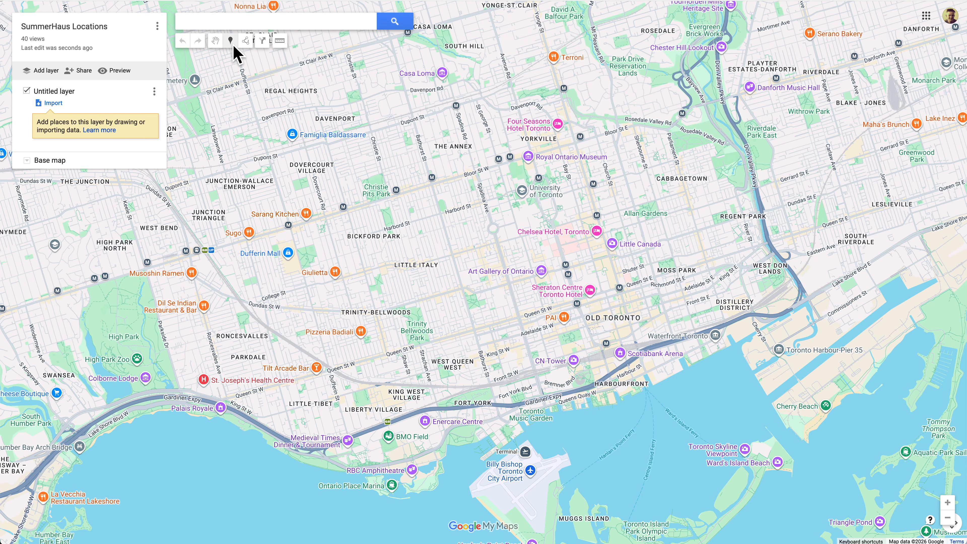
Step: Place a marker near Dufferin Mall, and search for the CN Tower to add it to the map
{"action": "left_click", "coordinate": [214, 268]}
{"action": "left_click", "coordinate": [151, 236]}
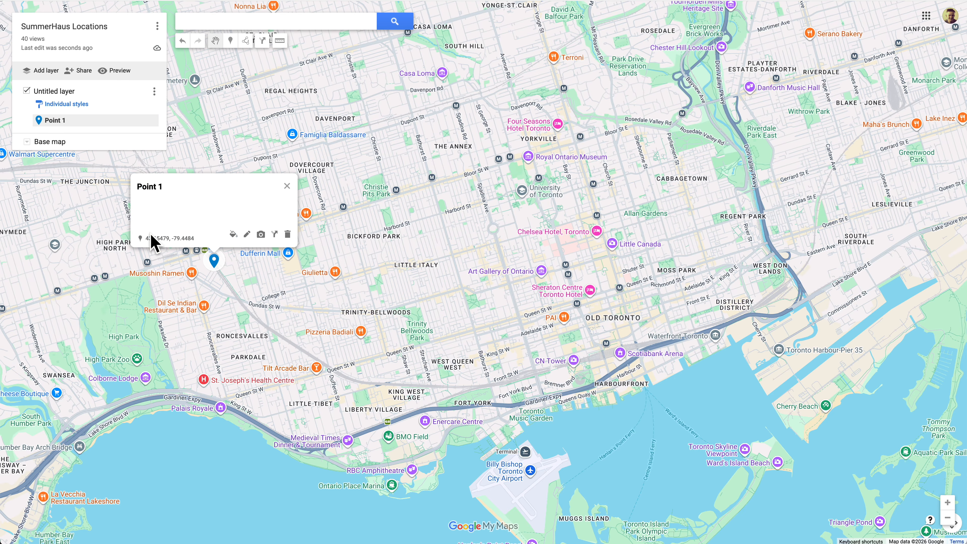
{"action": "left_click", "coordinate": [218, 22]}
{"action": "type", "text": "CN To"}
{"action": "left_click", "coordinate": [229, 38]}
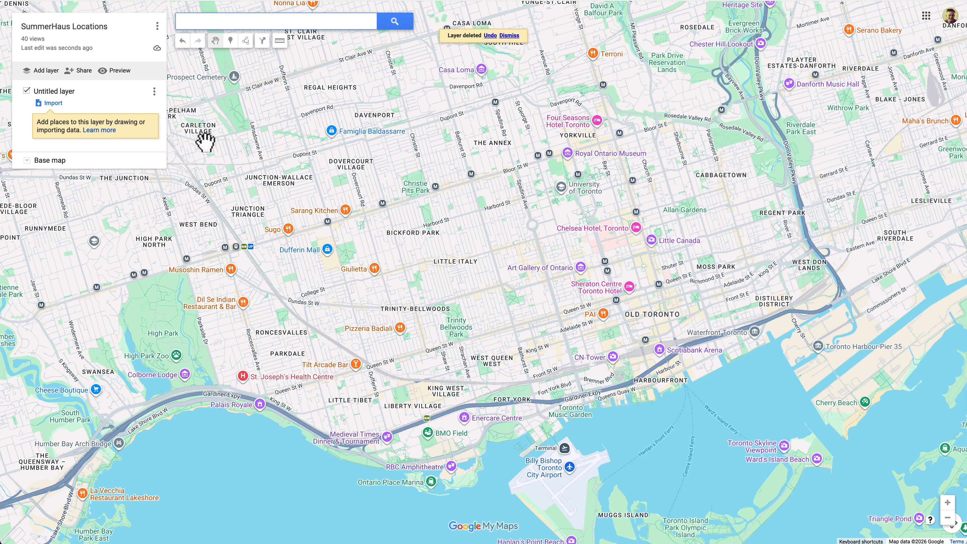
Step: Import the SummerHaus Locations - no HTML CSV file into the untitled layer
{"action": "left_click", "coordinate": [53, 104]}
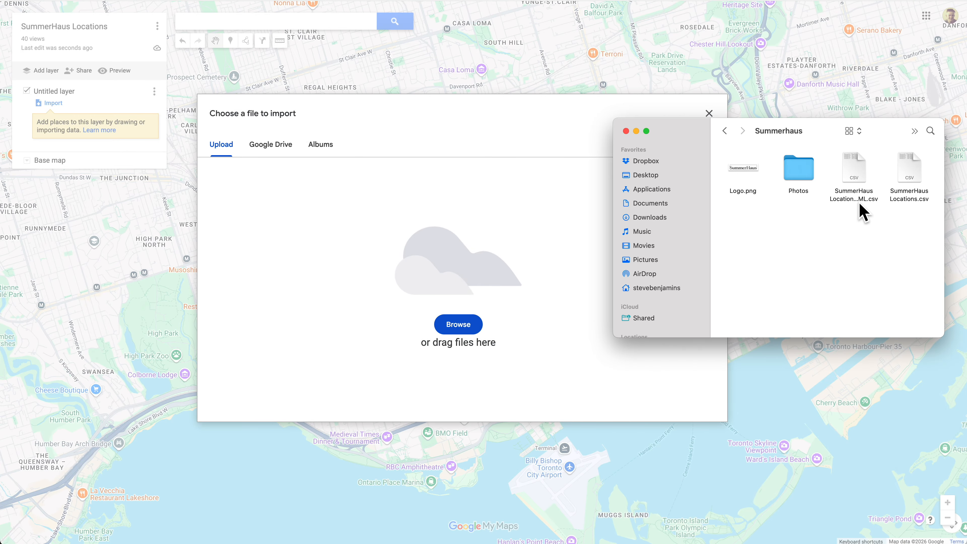
{"action": "left_click_drag", "start_coordinate": [859, 209], "coordinate": [525, 270]}
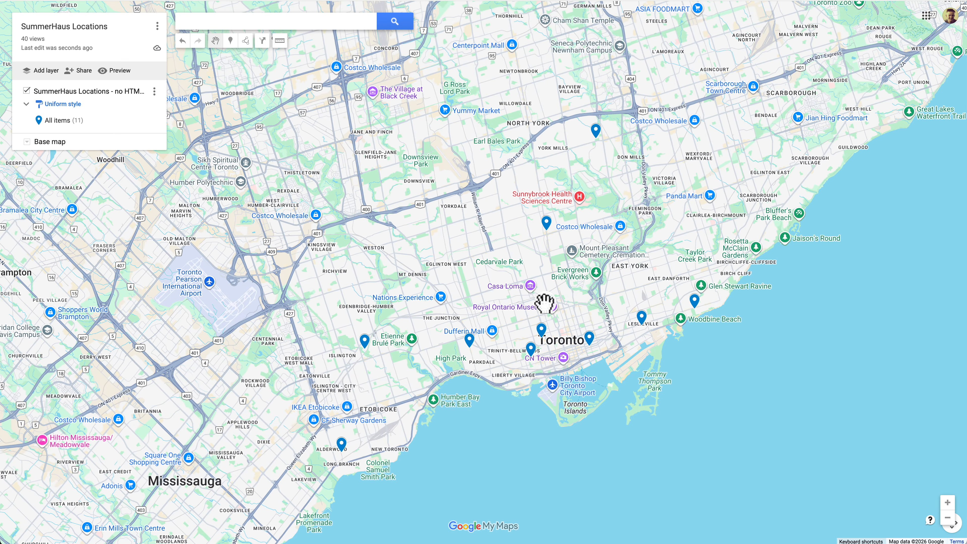
Step: Examine the Yorkville marker's details and the colour and icon options for the layer's markers
{"action": "left_click", "coordinate": [545, 303]}
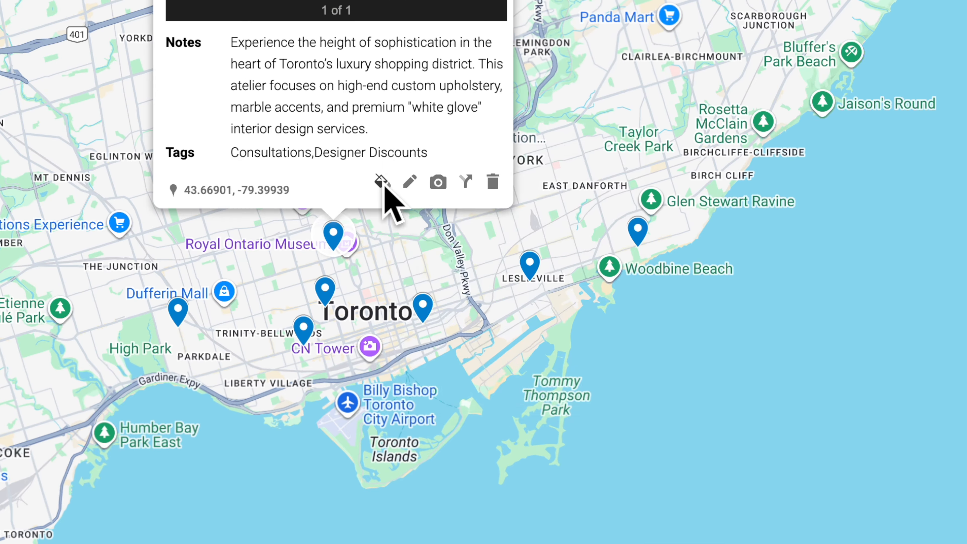
{"action": "left_click", "coordinate": [568, 275]}
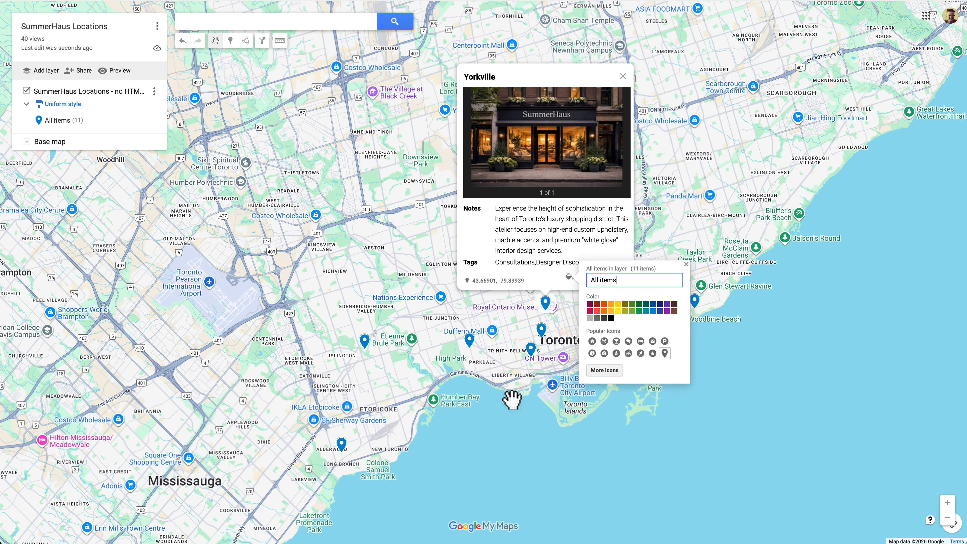
{"action": "left_click", "coordinate": [511, 401]}
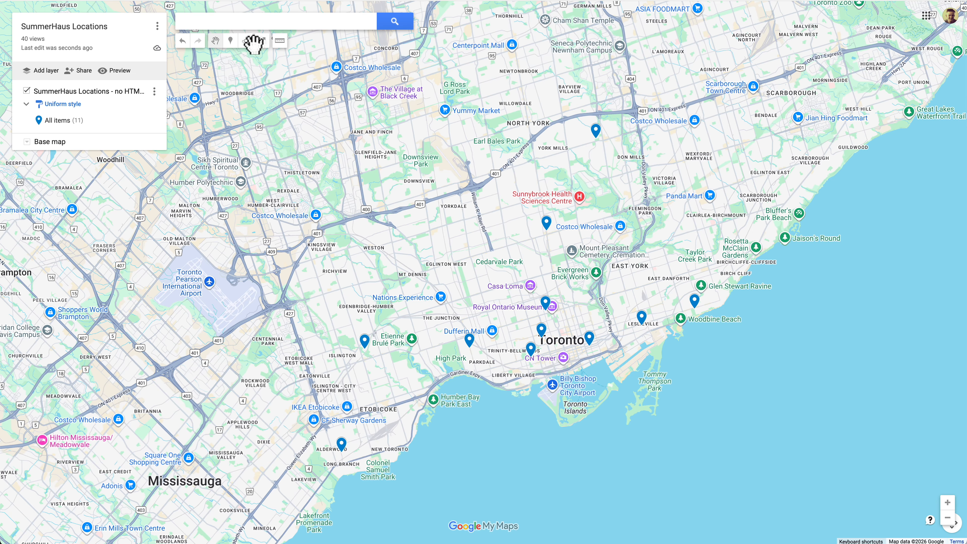
Step: Measure an area by tracing a large polygon around Toronto and its surroundings
{"action": "left_click", "coordinate": [279, 40]}
{"action": "left_click", "coordinate": [328, 233]}
{"action": "left_click", "coordinate": [216, 435]}
{"action": "left_click", "coordinate": [358, 516]}
{"action": "left_click", "coordinate": [525, 364]}
{"action": "left_click", "coordinate": [832, 217]}
{"action": "left_click", "coordinate": [788, 97]}
{"action": "left_click", "coordinate": [653, 107]}
{"action": "left_click", "coordinate": [491, 123]}
{"action": "left_click", "coordinate": [328, 300]}
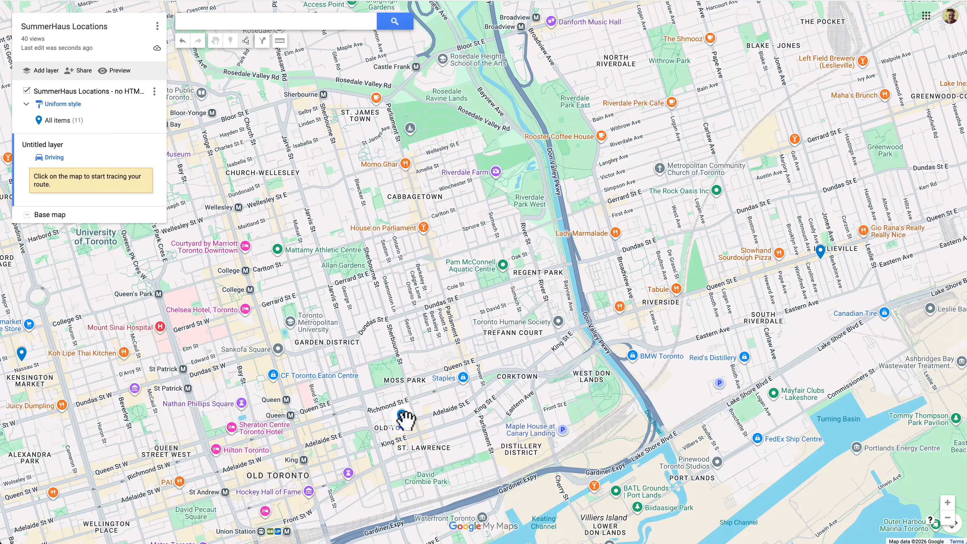
Step: Trace a driving route from the St. Lawrence marker to the Leslieville marker
{"action": "left_click", "coordinate": [571, 374]}
{"action": "left_click", "coordinate": [813, 321]}
{"action": "left_click", "coordinate": [820, 256]}
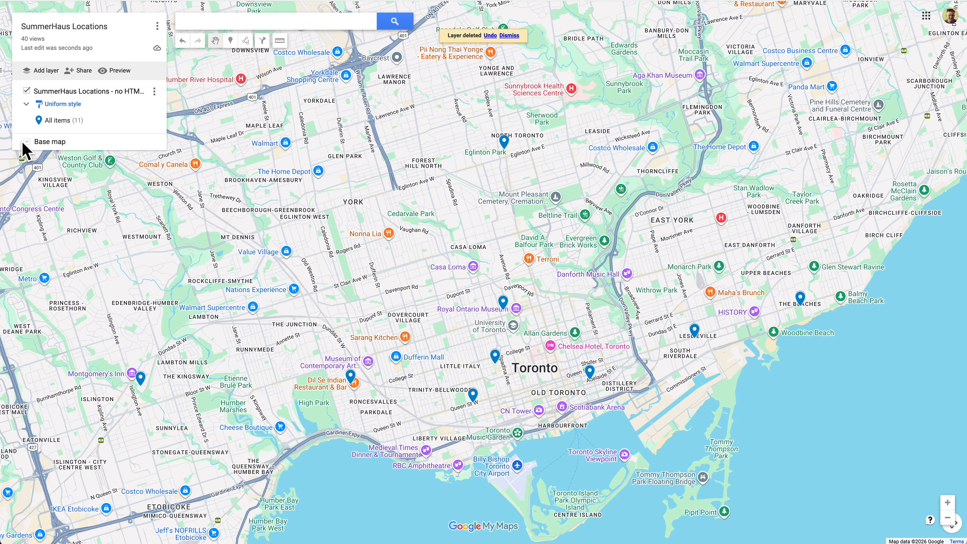
Step: Try several base map styles, including satellite, terrain and dark, and restore the default base map
{"action": "left_click", "coordinate": [27, 143]}
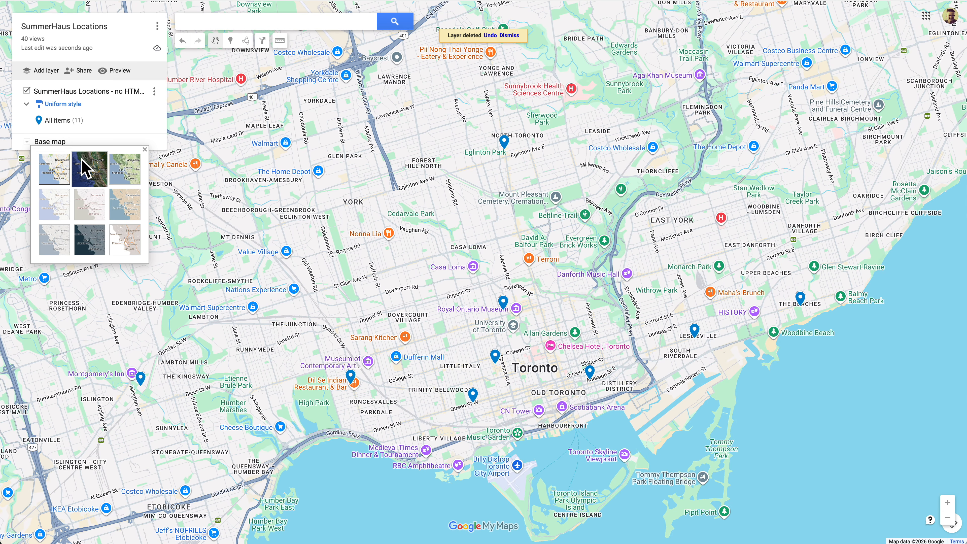
{"action": "left_click", "coordinate": [85, 169]}
{"action": "left_click", "coordinate": [125, 170]}
{"action": "left_click", "coordinate": [123, 238]}
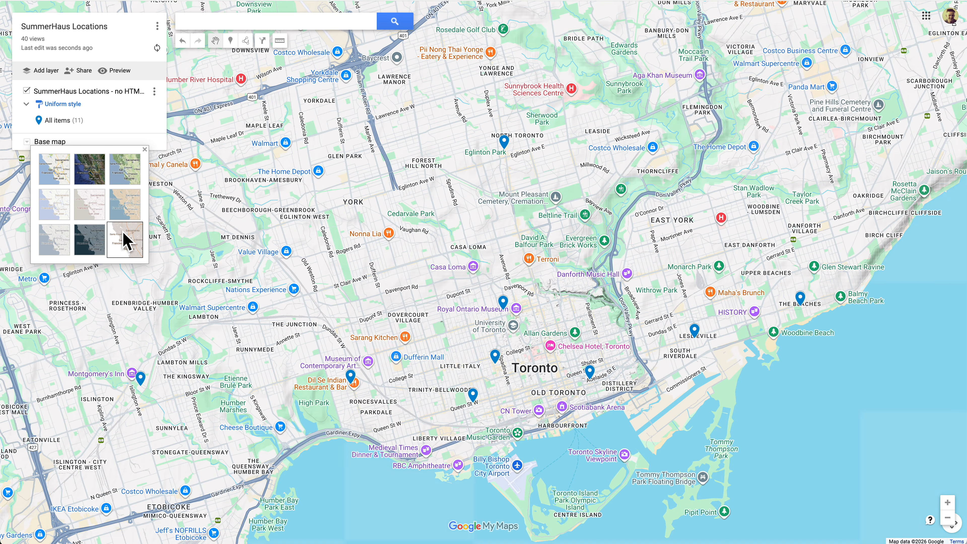
{"action": "left_click", "coordinate": [87, 241]}
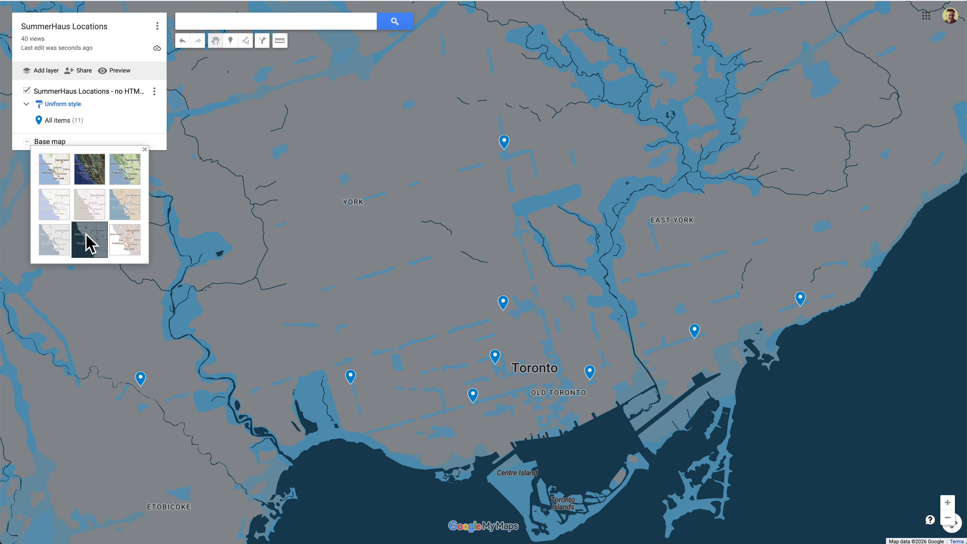
{"action": "left_click", "coordinate": [56, 171]}
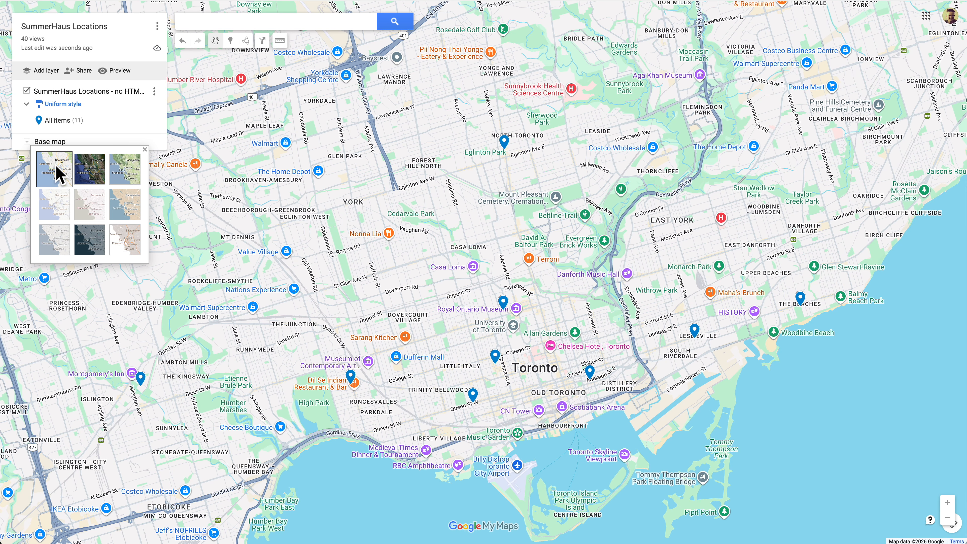
Step: Open the site embed code for the SummerHaus Locations map
{"action": "left_click", "coordinate": [156, 23]}
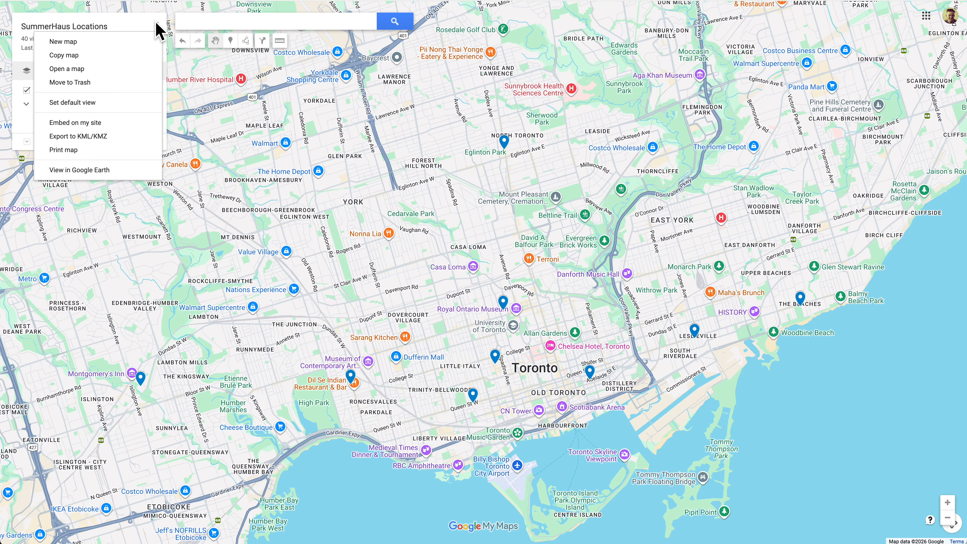
{"action": "left_click", "coordinate": [112, 121]}
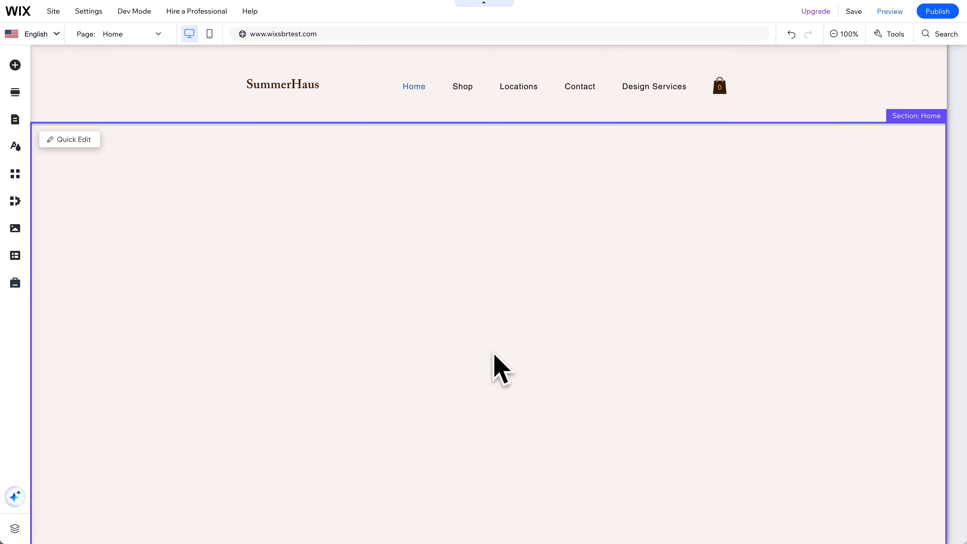
Step: Switch to the Wix editor and add an HTML embed code element to the Home page section
{"action": "left_click", "coordinate": [15, 65]}
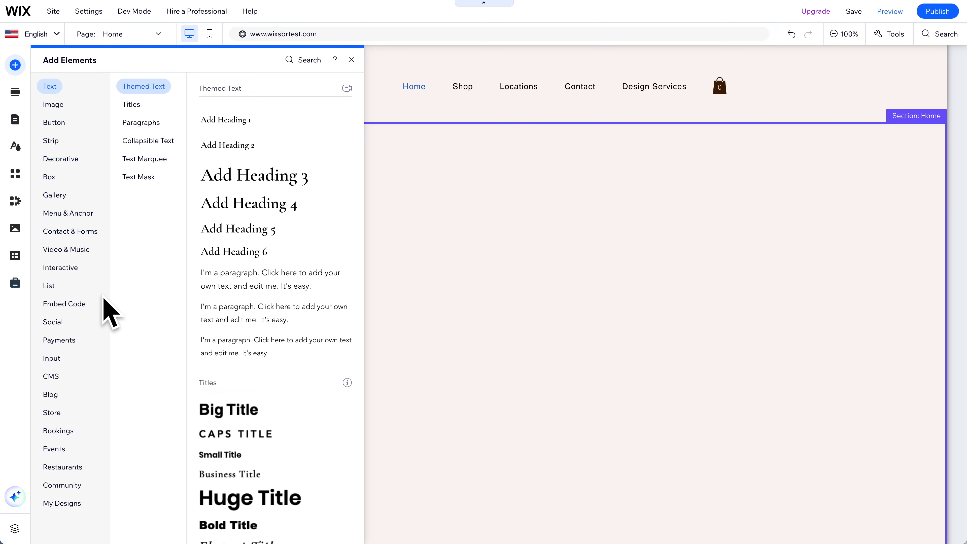
{"action": "left_click", "coordinate": [84, 303]}
{"action": "left_click", "coordinate": [268, 137]}
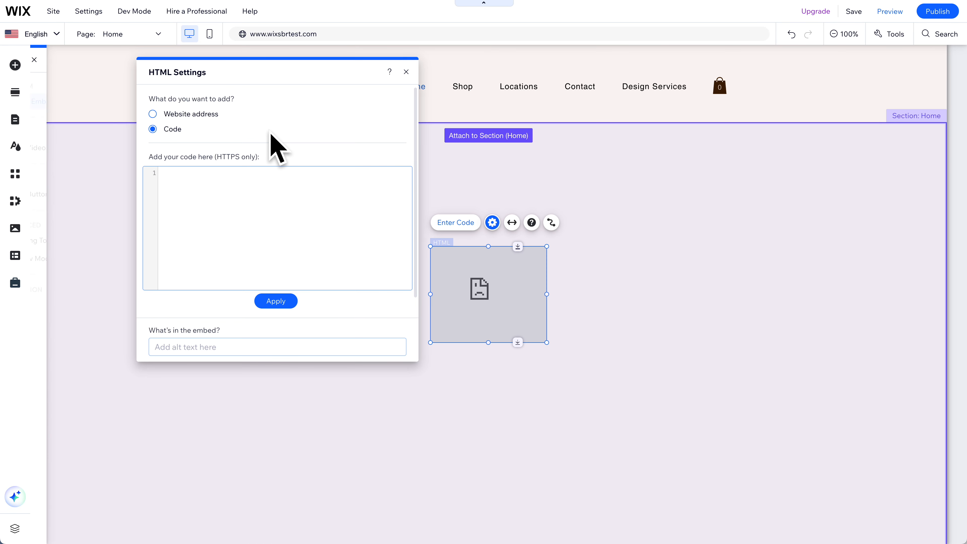
Step: Insert the Google My Maps iframe code with width 100% and height 640 into the HTML element and apply it
{"action": "left_click", "coordinate": [254, 179]}
{"action": "type", "text": "<iframe src=\"https://www.google.com/maps/d/u/0/embed?mid=1KGrBYvGzNgr1at3vW2Cdao-bzMyABbM&ehbc=2E312F\" width=\"100%\" height=\"640\"></iframe>"}
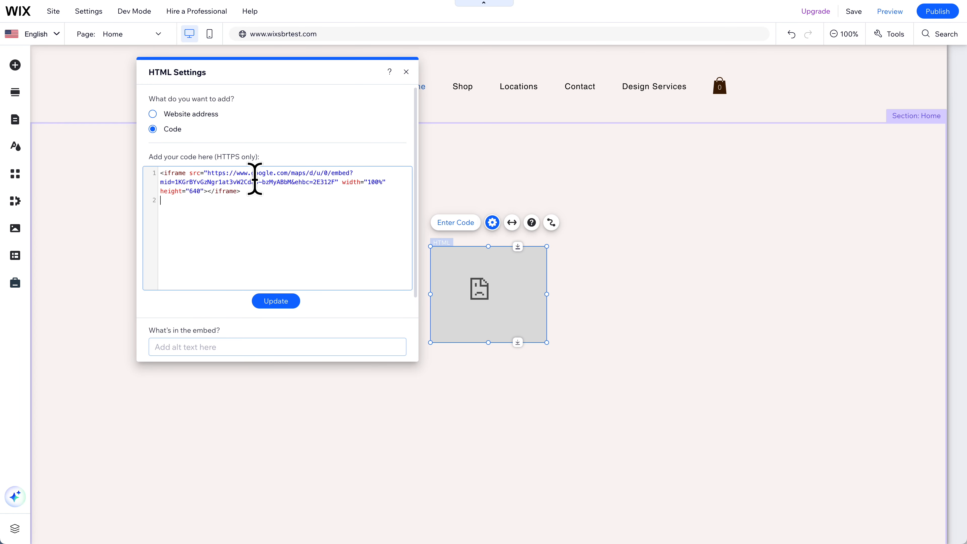
{"action": "left_click", "coordinate": [281, 305]}
Step: Move the embedded map near the top of the Home section and enlarge it to span the content width
{"action": "left_click_drag", "start_coordinate": [472, 312], "coordinate": [173, 210]}
{"action": "left_click_drag", "start_coordinate": [246, 236], "coordinate": [863, 491]}
{"action": "left_click", "coordinate": [887, 491]}
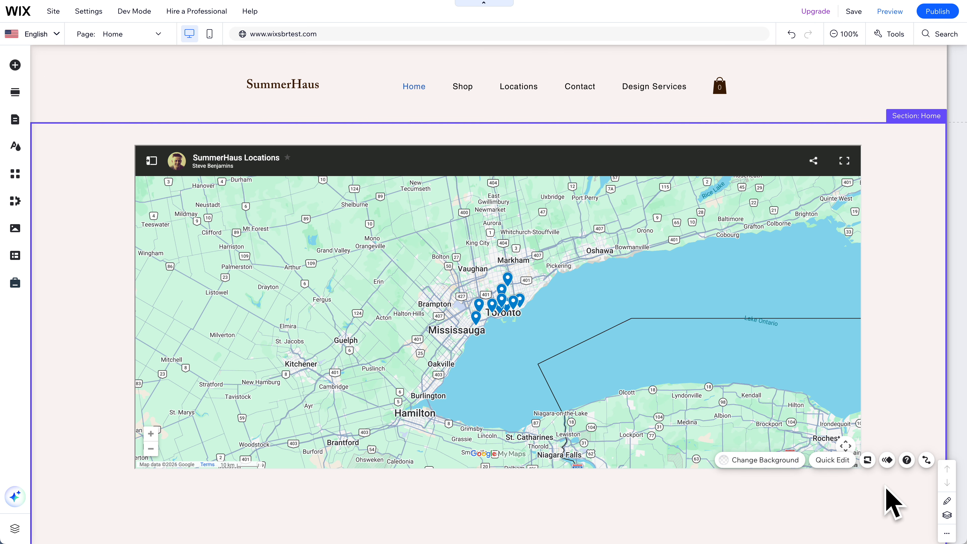
Step: Preview the site, look closer at Toronto on the embedded map, and open the Yorkville marker
{"action": "left_click", "coordinate": [889, 13]}
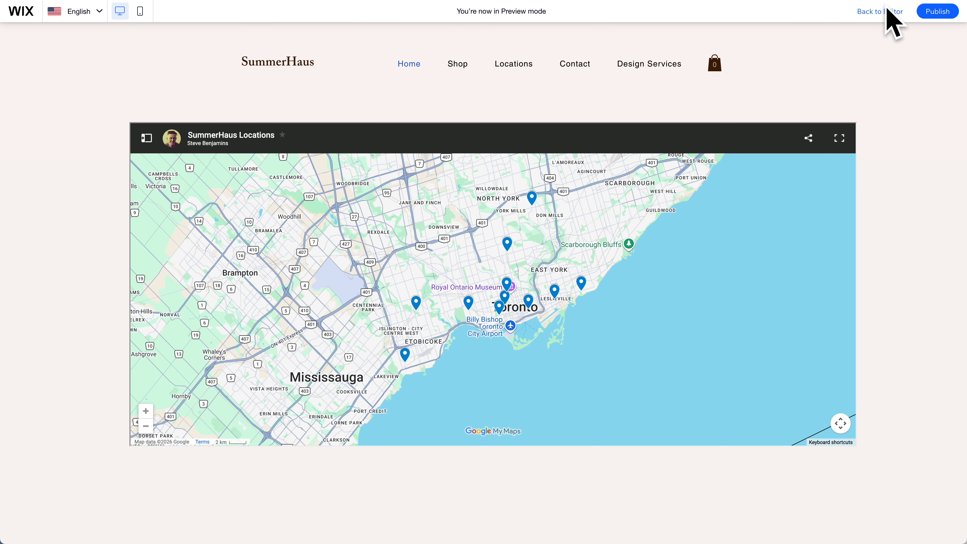
{"action": "double_click", "coordinate": [519, 282]}
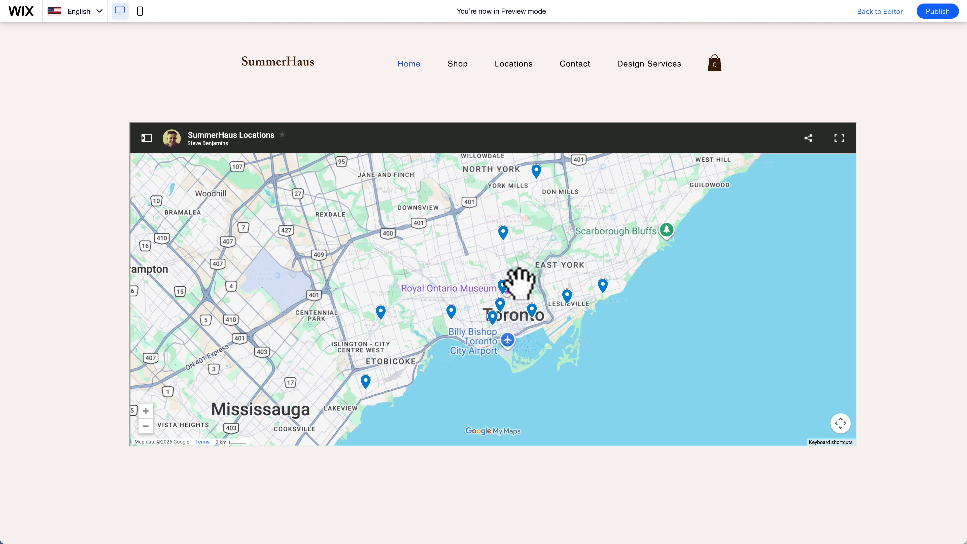
{"action": "scroll", "coordinate": [519, 284], "scroll_direction": "up", "scroll_amount": 3}
{"action": "left_click_drag", "start_coordinate": [522, 326], "coordinate": [533, 281]}
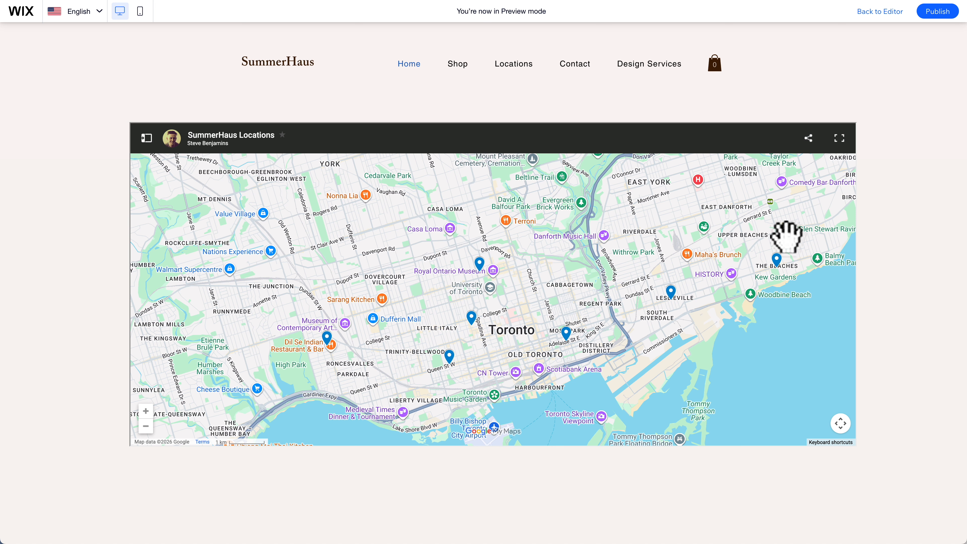
{"action": "left_click", "coordinate": [479, 263]}
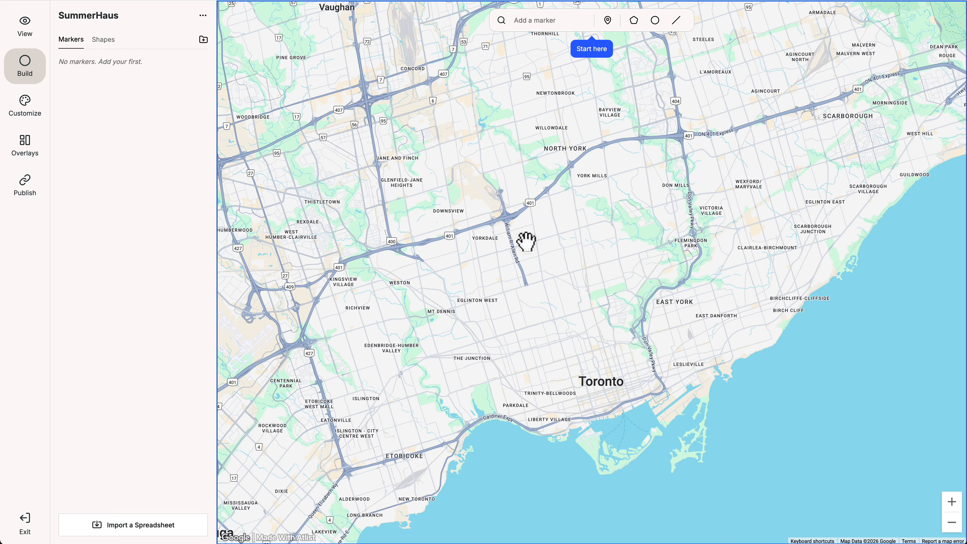
Step: Switch to the SummerHaus map in Atlist and add a marker for the CN Tower on Bremner Boulevard
{"action": "left_click", "coordinate": [576, 20]}
{"action": "type", "text": "CN Tower"}
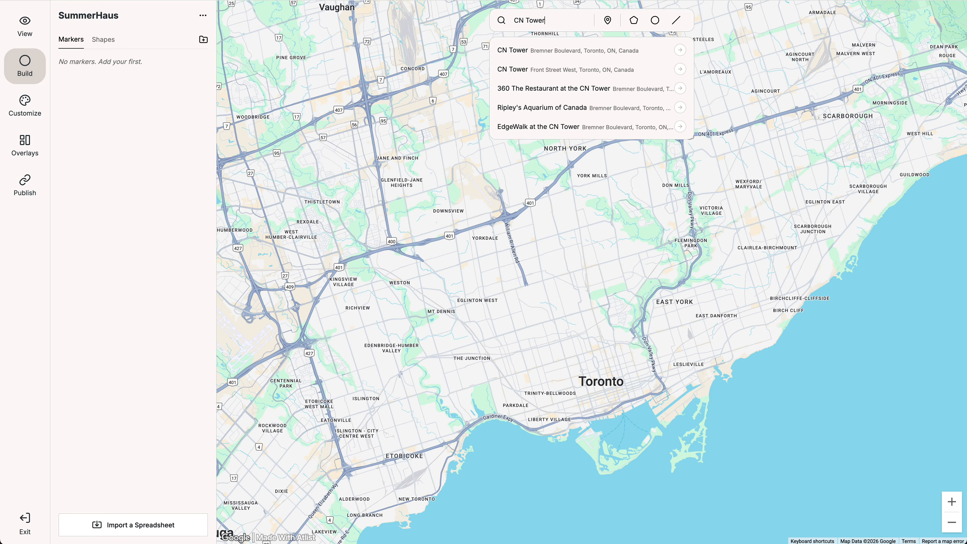
{"action": "key", "text": "Escape"}
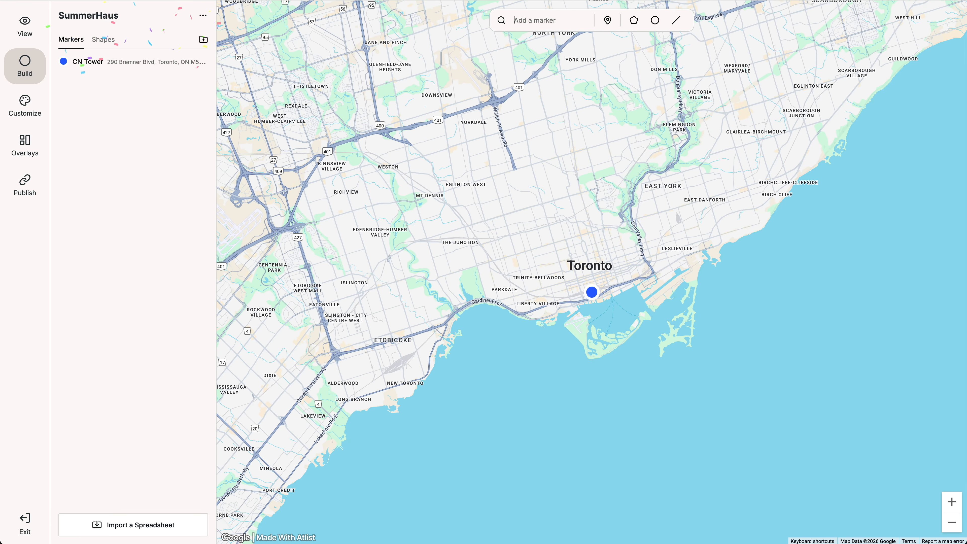
Step: Place an untitled marker by hand on the map west of central Toronto, near The Junction
{"action": "left_click", "coordinate": [608, 22]}
{"action": "key", "text": "Escape"}
{"action": "left_click", "coordinate": [444, 263]}
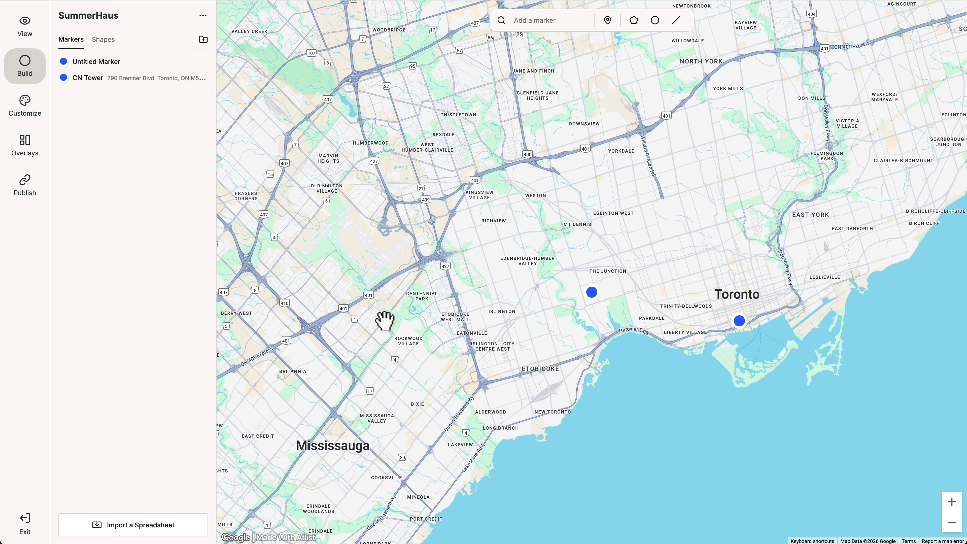
Step: Import the markers from the SummerHaus Locations.csv spreadsheet
{"action": "left_click", "coordinate": [158, 526]}
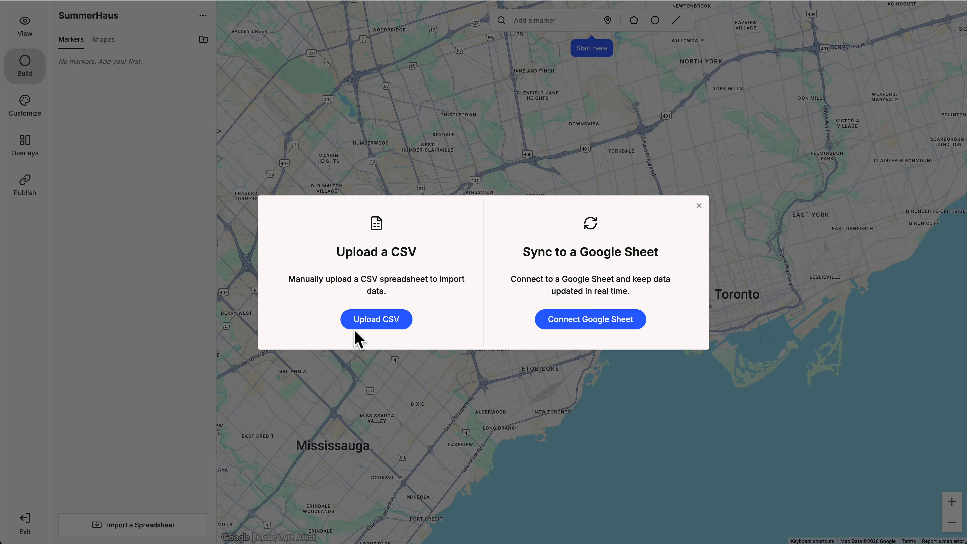
{"action": "left_click", "coordinate": [372, 319]}
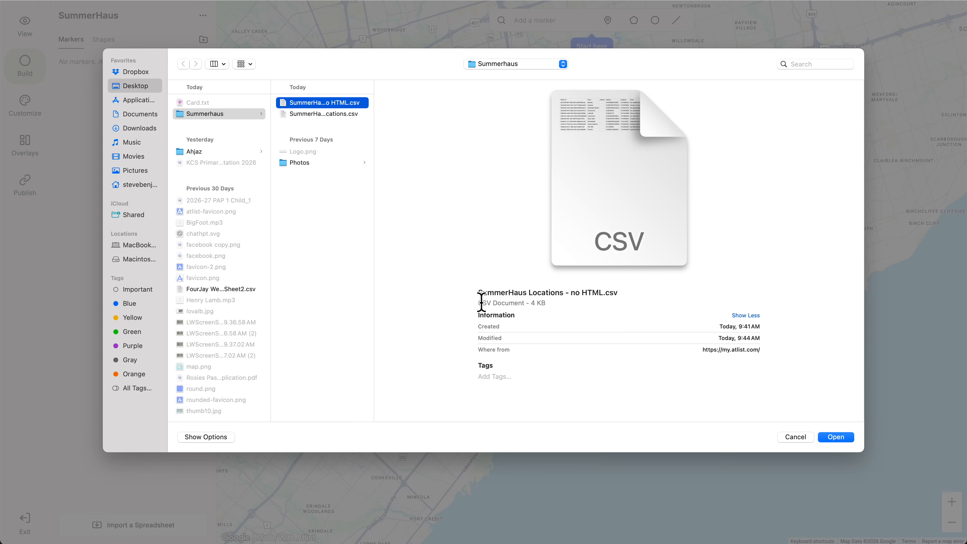
{"action": "key", "text": "Down"}
{"action": "key", "text": "Return"}
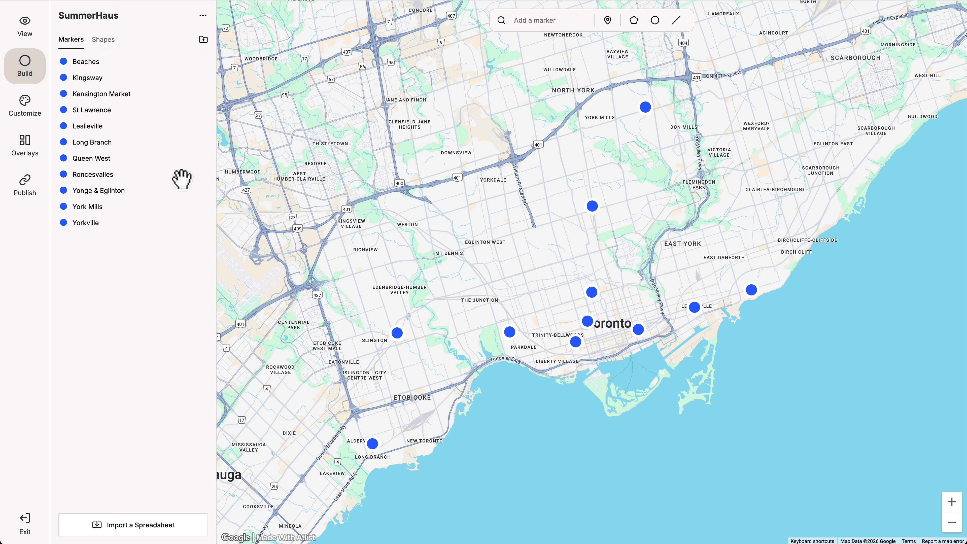
Step: Set the map's marker color to black and the marker border to 6
{"action": "left_click", "coordinate": [25, 111]}
{"action": "left_click", "coordinate": [71, 57]}
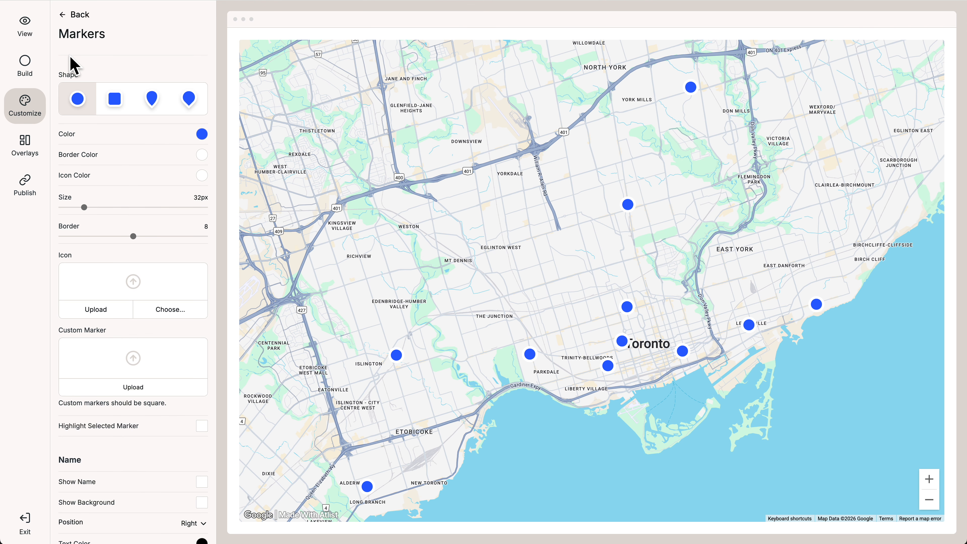
{"action": "left_click", "coordinate": [202, 134]}
{"action": "left_click_drag", "start_coordinate": [194, 162], "coordinate": [39, 298]}
{"action": "left_click_drag", "start_coordinate": [133, 236], "coordinate": [115, 236]}
Step: Try the two pin shapes for the markers and return to the circle shape
{"action": "left_click", "coordinate": [146, 103]}
{"action": "left_click", "coordinate": [190, 98]}
{"action": "left_click", "coordinate": [77, 99]}
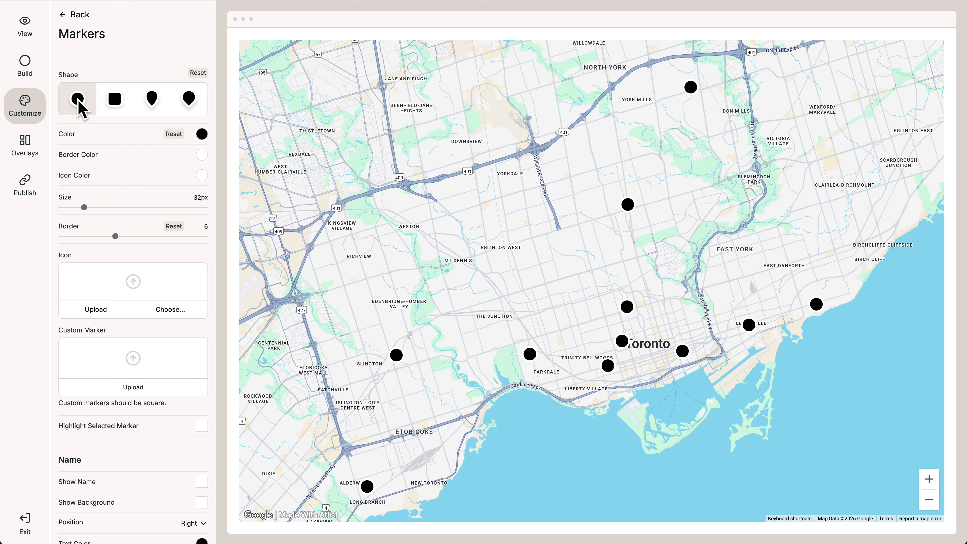
Step: Open the Yorkville marker's card and try a larger modal width and roundness, resetting each to its default
{"action": "left_click", "coordinate": [628, 306]}
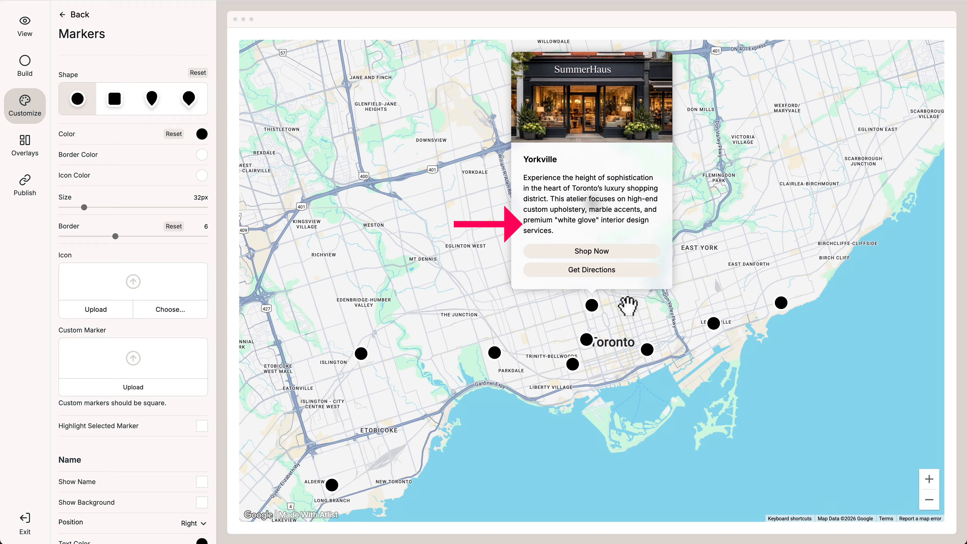
{"action": "left_click", "coordinate": [87, 16]}
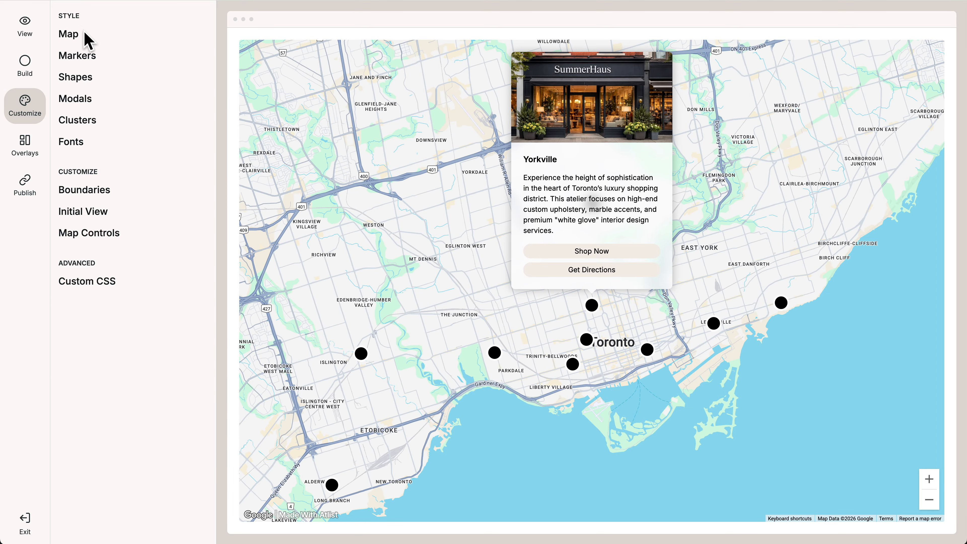
{"action": "left_click", "coordinate": [82, 96]}
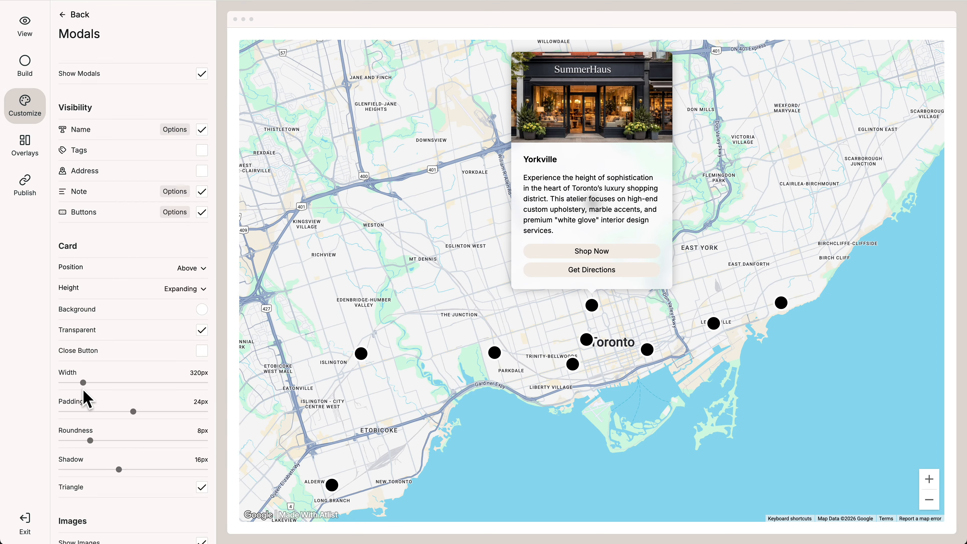
{"action": "left_click_drag", "start_coordinate": [84, 382], "coordinate": [95, 383]}
{"action": "left_click", "coordinate": [172, 373]}
{"action": "left_click_drag", "start_coordinate": [90, 440], "coordinate": [196, 442]}
{"action": "left_click", "coordinate": [173, 431]}
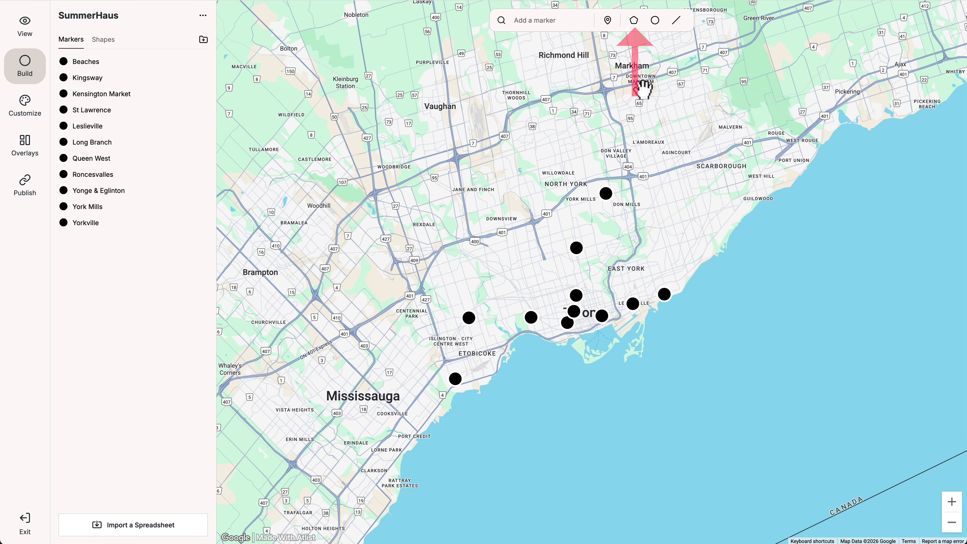
Step: Try several of the preset map themes and apply the beige one with muted teal water
{"action": "left_click_drag", "start_coordinate": [560, 311], "coordinate": [593, 133]}
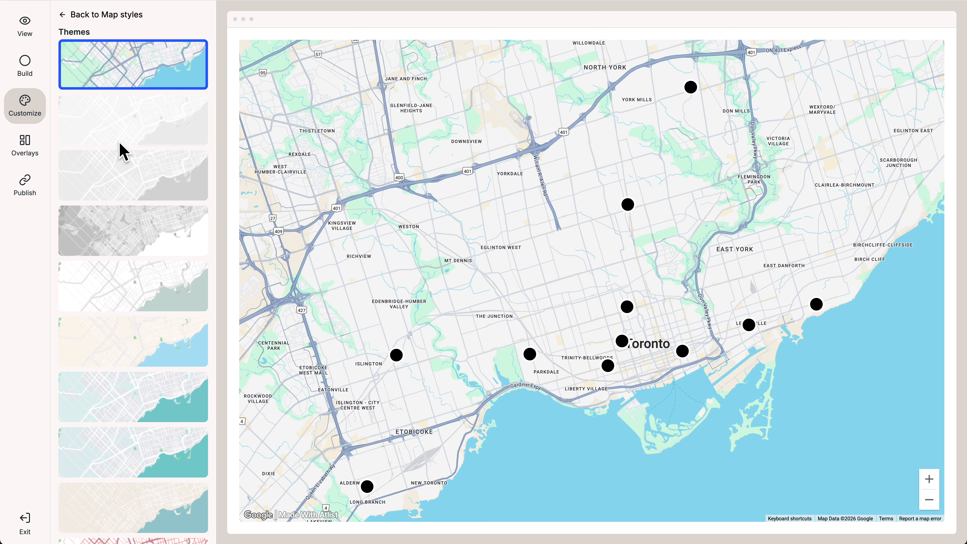
{"action": "left_click", "coordinate": [121, 162]}
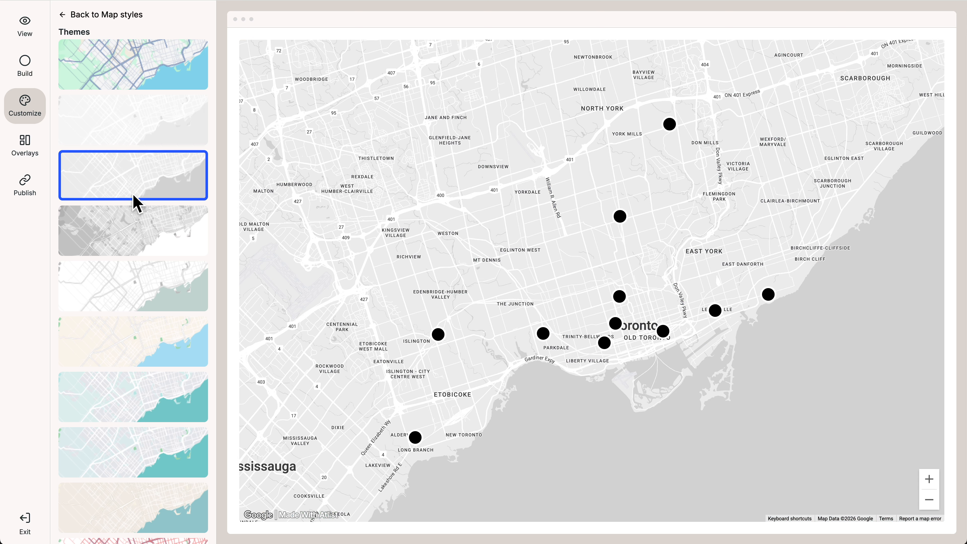
{"action": "left_click", "coordinate": [139, 228]}
{"action": "left_click", "coordinate": [153, 362]}
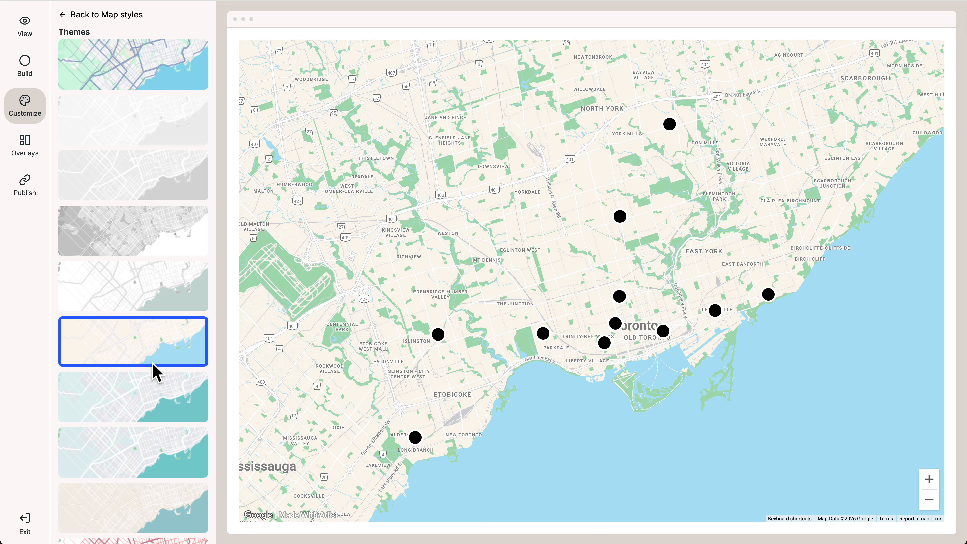
{"action": "left_click", "coordinate": [148, 407]}
{"action": "left_click", "coordinate": [147, 499]}
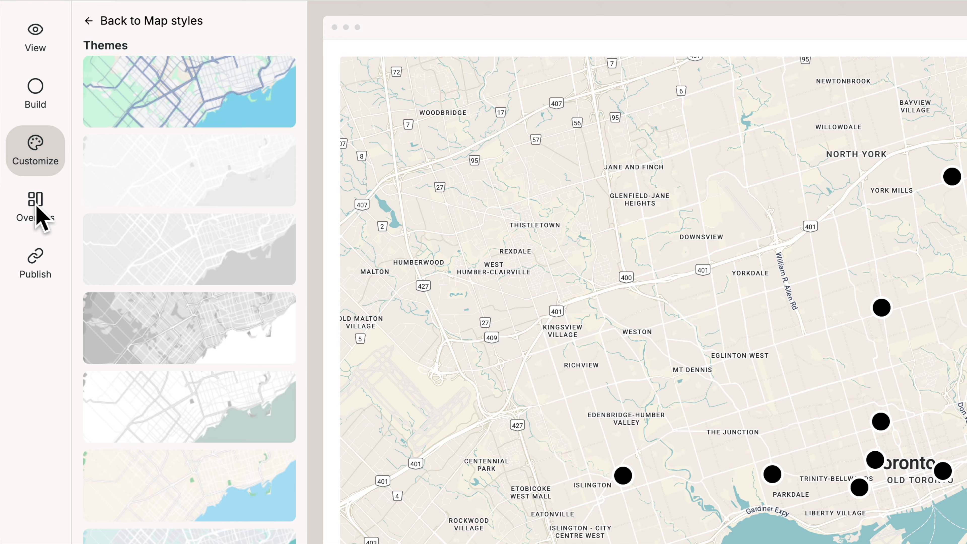
Step: Turn on the Search, Tags and List overlays for the map
{"action": "left_click", "coordinate": [26, 149]}
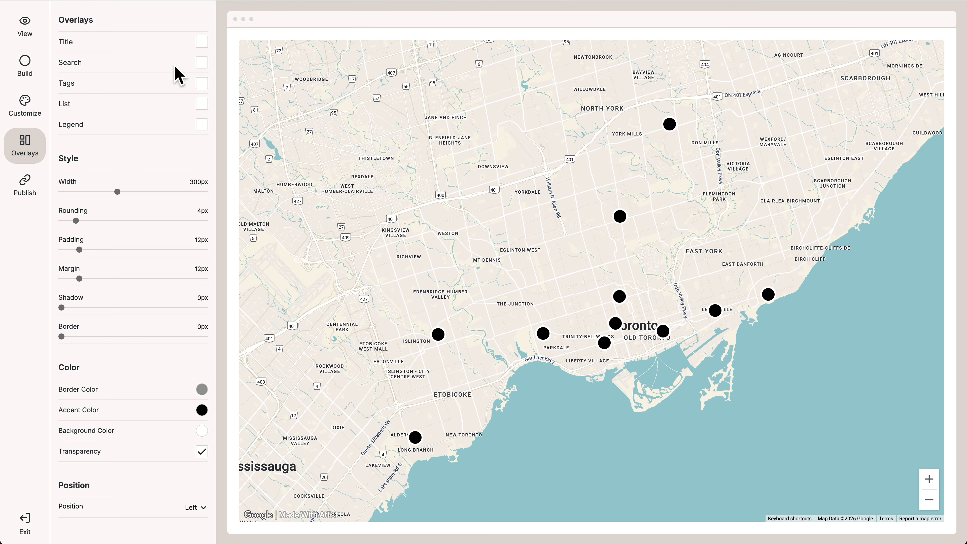
{"action": "left_click", "coordinate": [202, 62]}
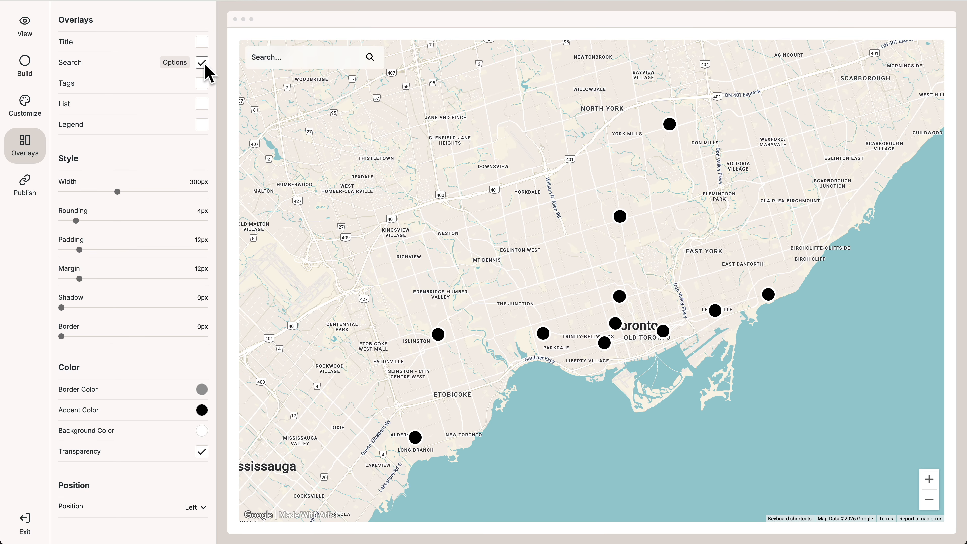
{"action": "left_click", "coordinate": [202, 83]}
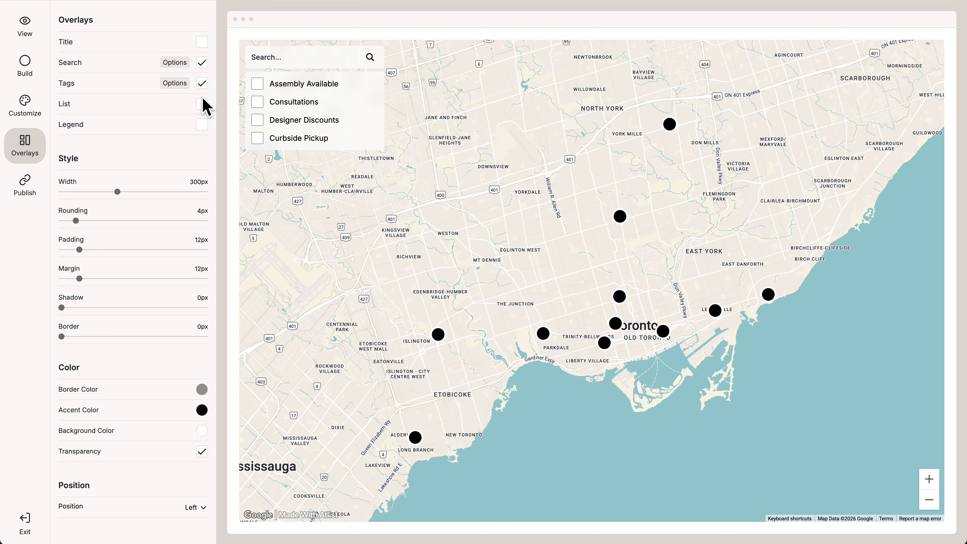
{"action": "left_click", "coordinate": [202, 103]}
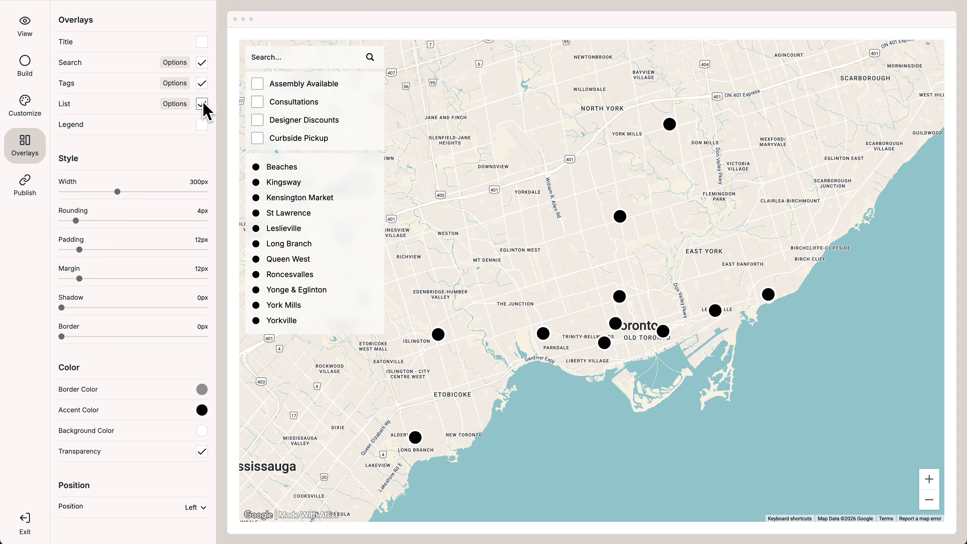
Step: Search for "cn tower" in the map's search overlay and go to the suggested place
{"action": "left_click", "coordinate": [256, 58]}
{"action": "type", "text": "cn tower"}
{"action": "left_click", "coordinate": [278, 80]}
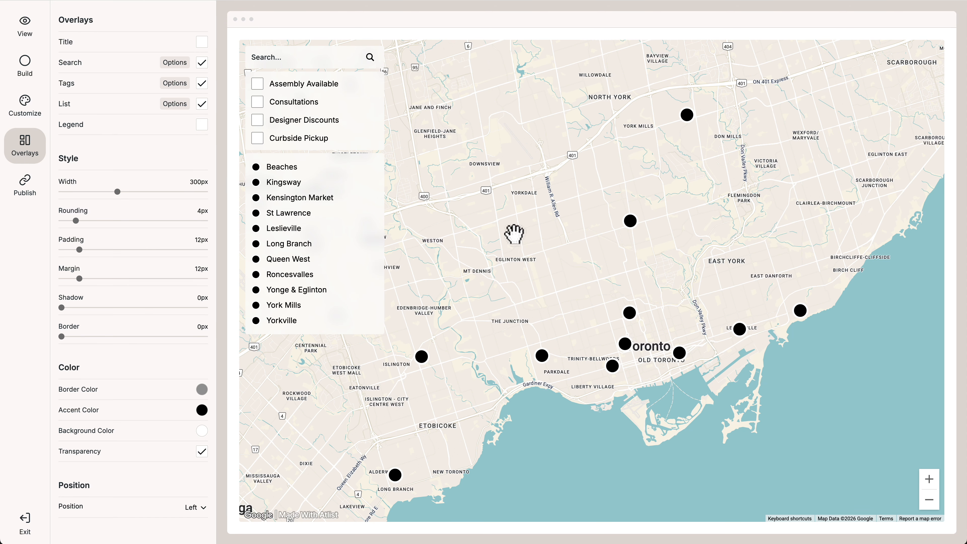
Step: Try the Assembly Available, Designer Discounts and Curbside Pickup filters one at a time, and open Yorkville from the location list
{"action": "left_click", "coordinate": [257, 85]}
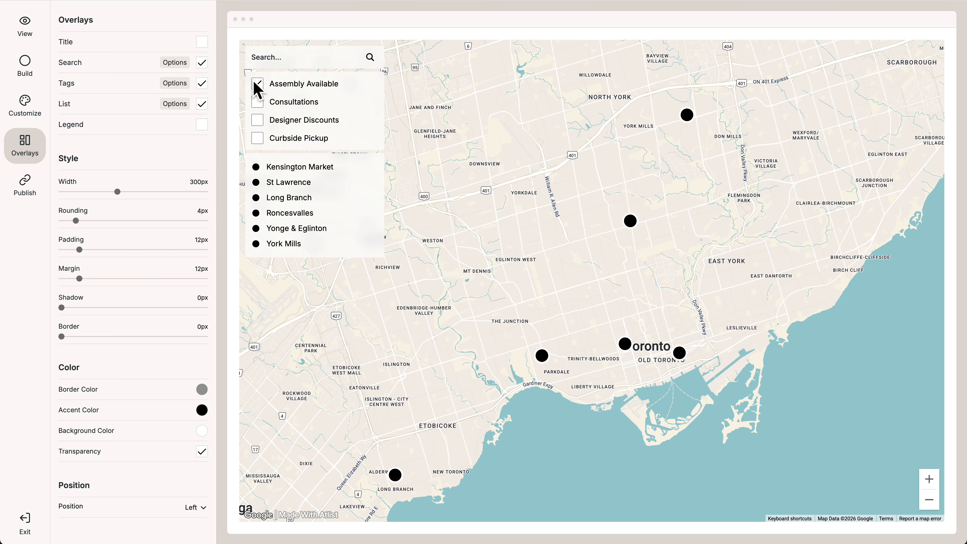
{"action": "left_click", "coordinate": [256, 84]}
{"action": "left_click", "coordinate": [257, 121]}
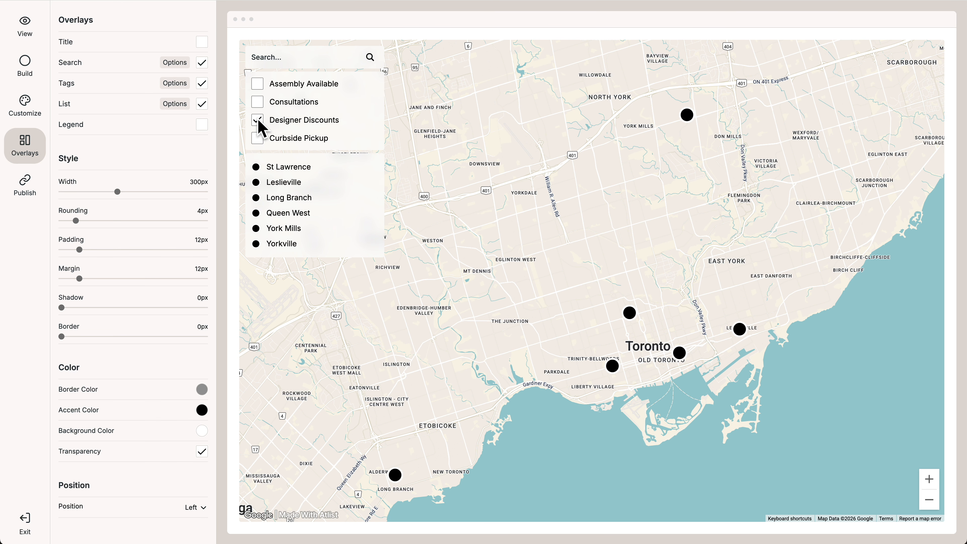
{"action": "left_click", "coordinate": [258, 121]}
{"action": "left_click", "coordinate": [259, 138]}
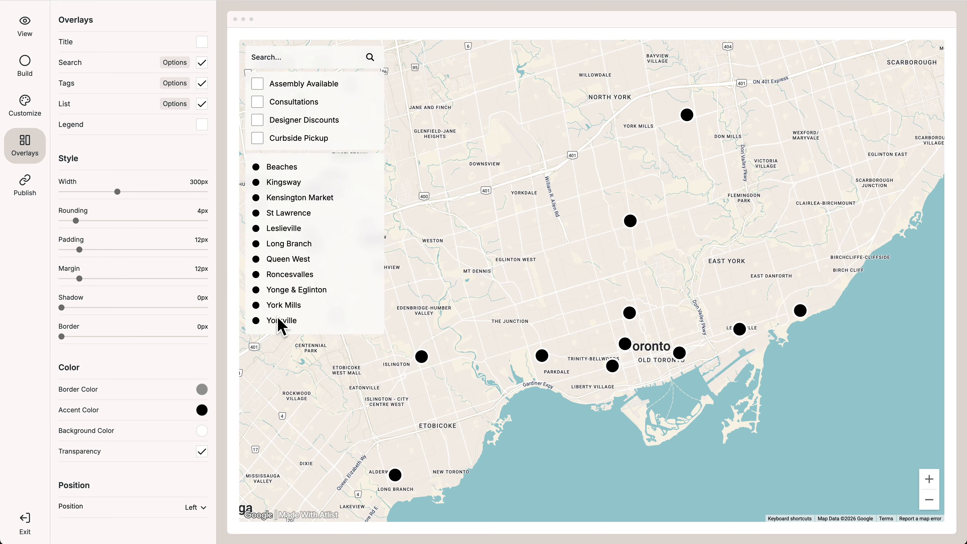
{"action": "left_click", "coordinate": [278, 320]}
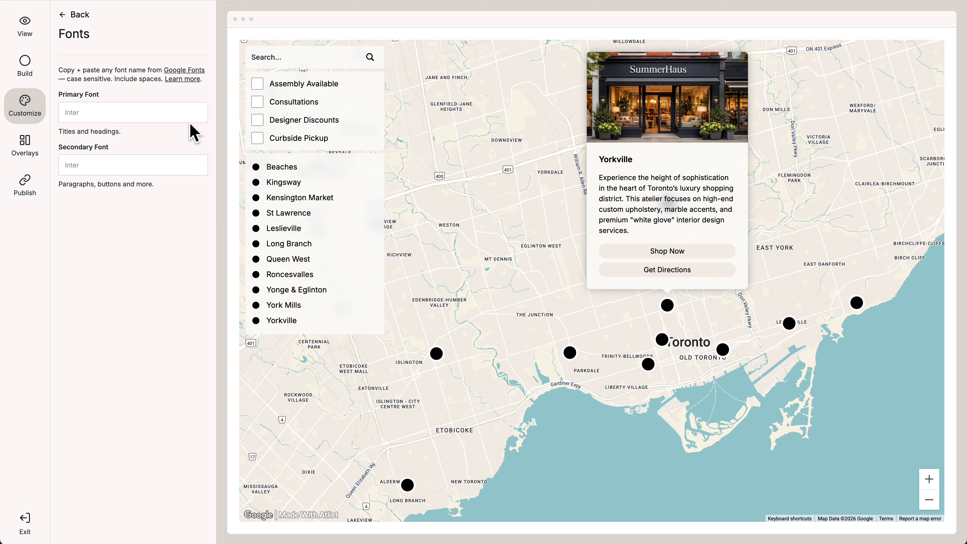
Step: Set both the primary and secondary map fonts to Slabo 13px
{"action": "left_click", "coordinate": [179, 112]}
{"action": "type", "text": "Slabo 13px"}
{"action": "key", "text": "Tab"}
{"action": "type", "text": "Slabo 13px"}
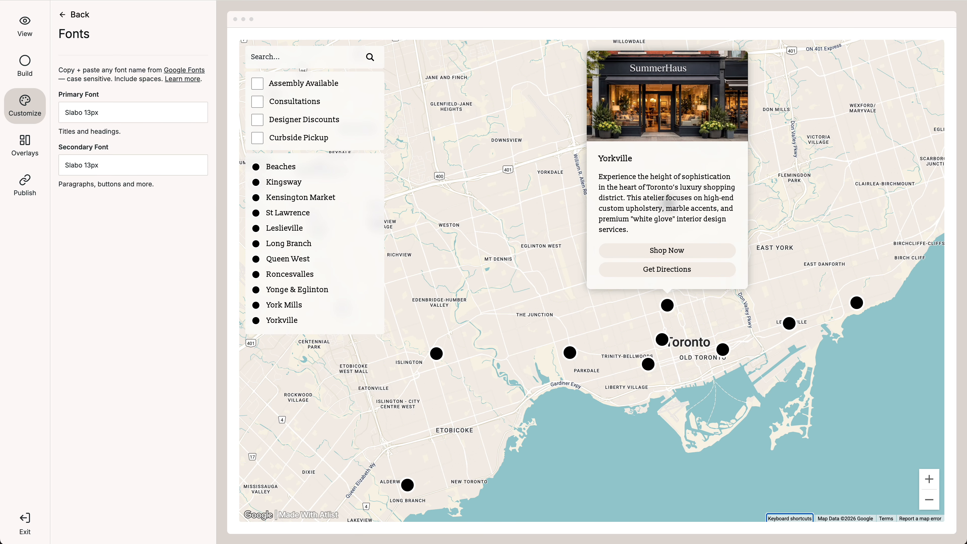